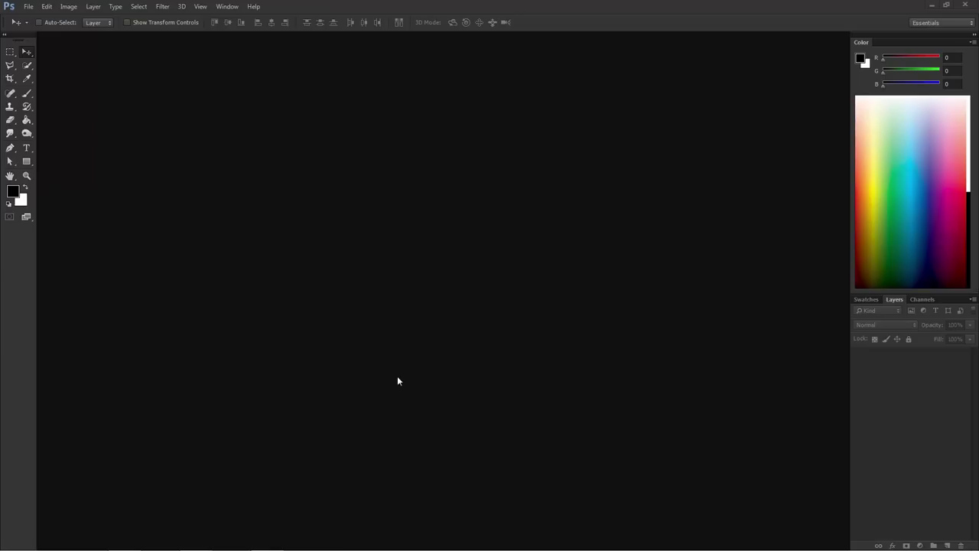
Open the portrait photo 828.jpg from the Female folder.
{"action": "left_click", "coordinate": [33, 7]}
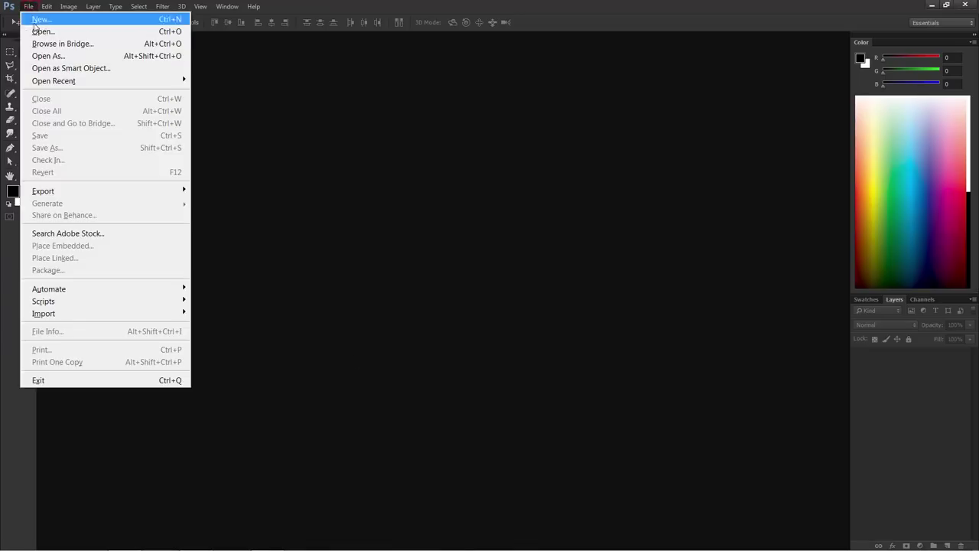
{"action": "left_click", "coordinate": [37, 30]}
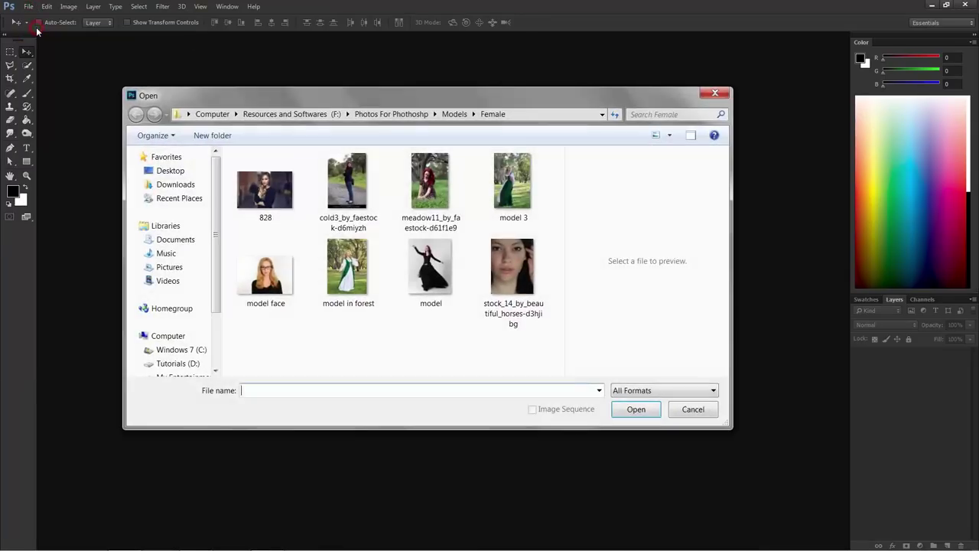
{"action": "left_click", "coordinate": [265, 188]}
{"action": "left_click", "coordinate": [628, 409]}
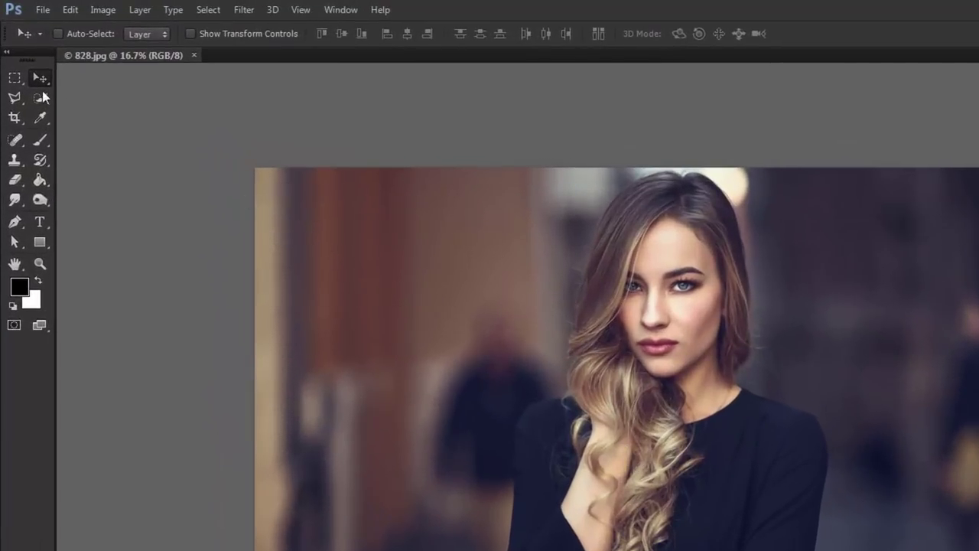
Select the Quick Selection tool with a 50 px brush at 0% hardness.
{"action": "left_click", "coordinate": [42, 98]}
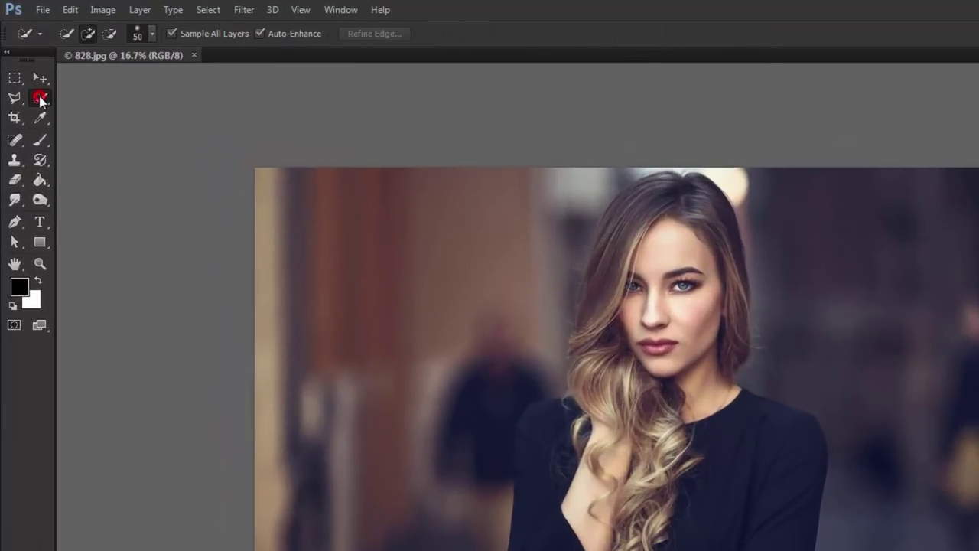
{"action": "right_click", "coordinate": [41, 99]}
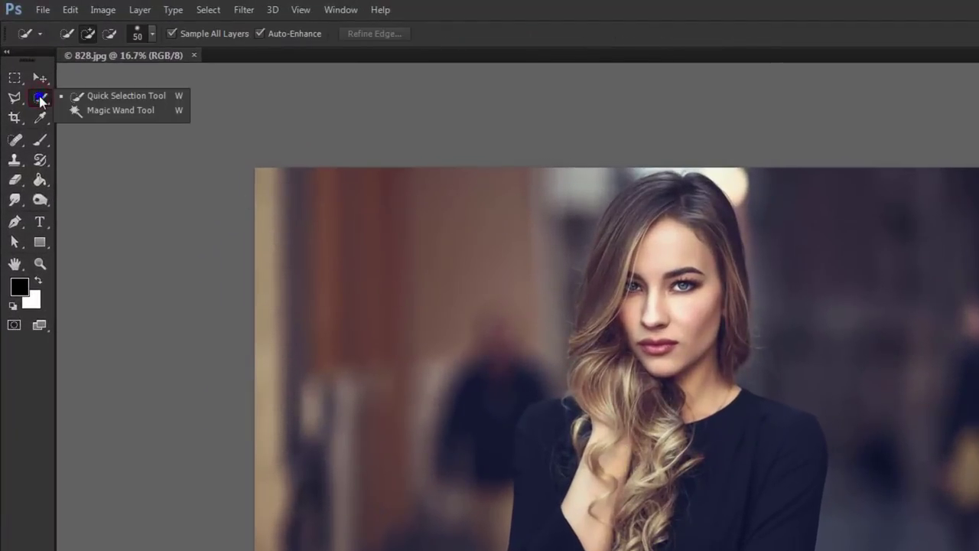
{"action": "left_click", "coordinate": [116, 97]}
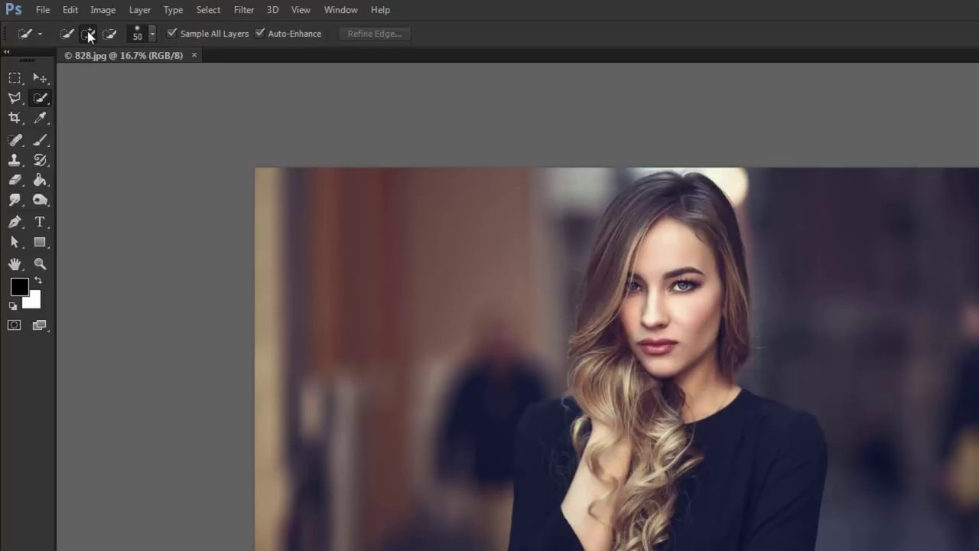
{"action": "left_click", "coordinate": [152, 34]}
{"action": "left_click", "coordinate": [210, 98]}
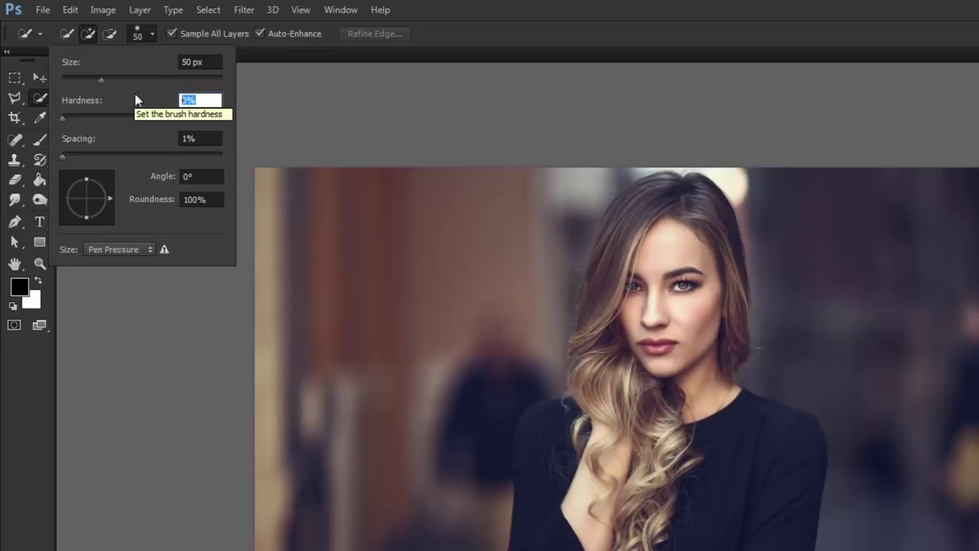
{"action": "left_click", "coordinate": [151, 33]}
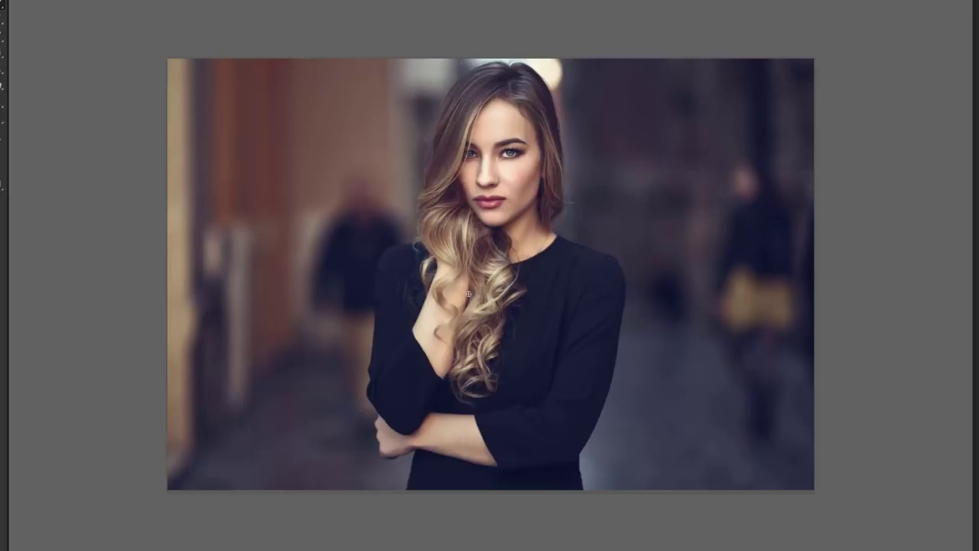
Select the model's arm, hair and torso, subtracting the stray background patch beside the arm.
{"action": "mouse_move", "coordinate": [408, 283]}
{"action": "left_mouse_down"}
{"action": "mouse_move", "coordinate": [428, 328]}
{"action": "mouse_move", "coordinate": [513, 334]}
{"action": "left_mouse_up"}
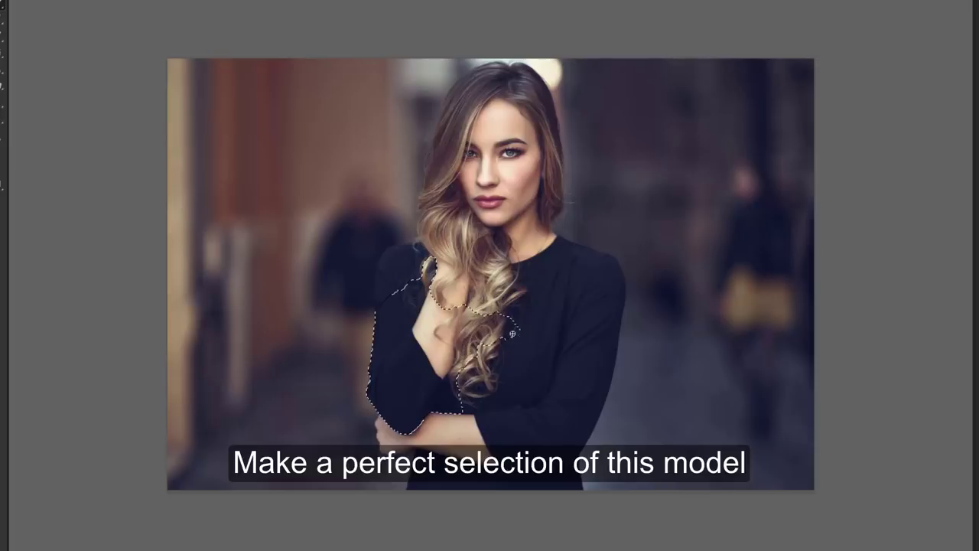
{"action": "mouse_move", "coordinate": [504, 446]}
{"action": "left_mouse_down"}
{"action": "mouse_move", "coordinate": [512, 468]}
{"action": "mouse_move", "coordinate": [399, 443]}
{"action": "mouse_move", "coordinate": [602, 320]}
{"action": "mouse_move", "coordinate": [680, 339]}
{"action": "left_mouse_up"}
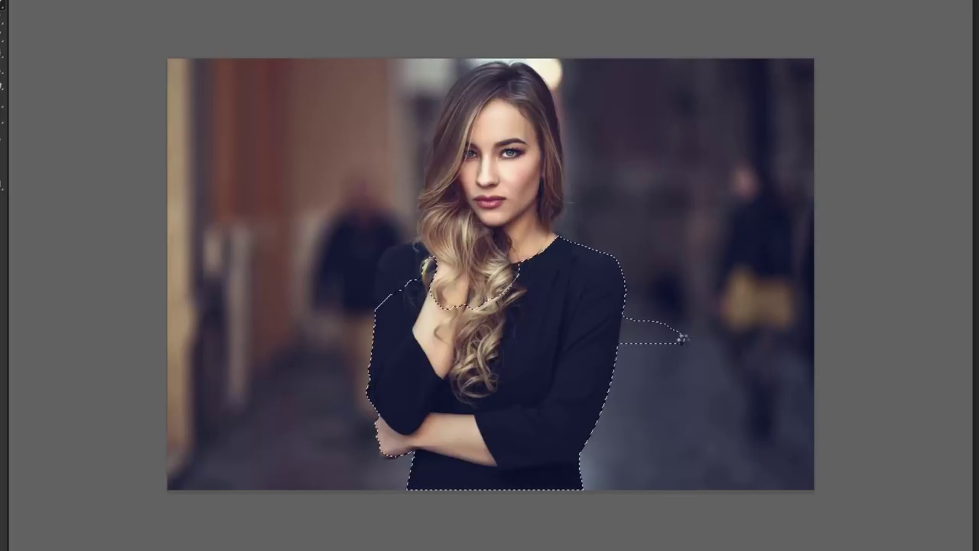
{"action": "key", "text": "ctrl+plus"}
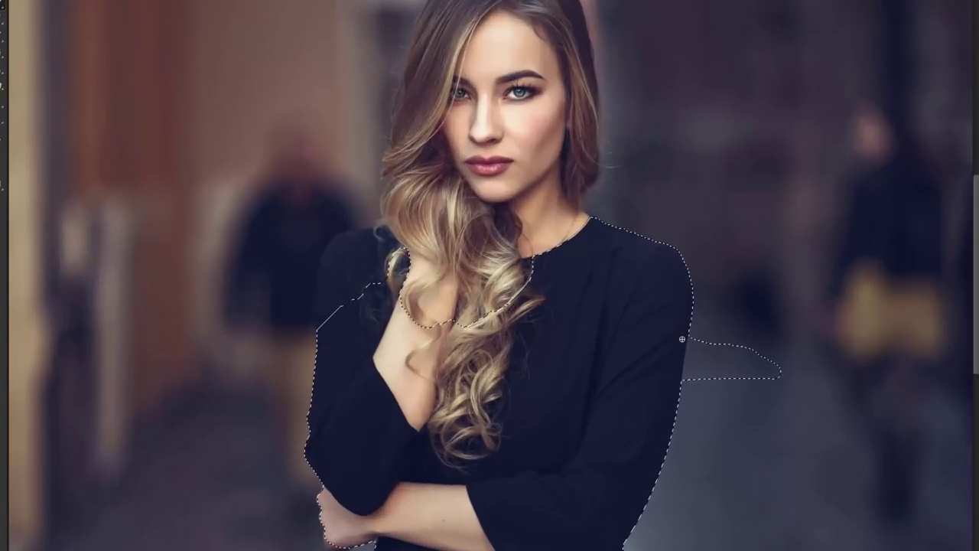
{"action": "mouse_move", "coordinate": [754, 336]}
{"action": "left_mouse_down"}
{"action": "mouse_move", "coordinate": [756, 388]}
{"action": "mouse_move", "coordinate": [764, 381]}
{"action": "mouse_move", "coordinate": [719, 344]}
{"action": "mouse_move", "coordinate": [708, 394]}
{"action": "left_mouse_up"}
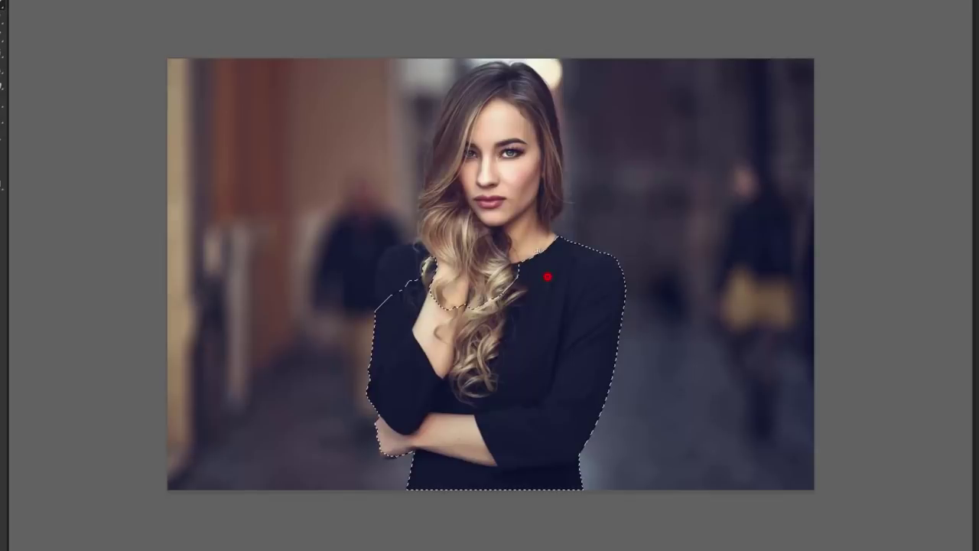
Add the neck, face, top of the head, left shoulder and left hair edge to the selection.
{"action": "left_click", "coordinate": [548, 276]}
{"action": "left_click_drag", "start_coordinate": [531, 239], "coordinate": [517, 164]}
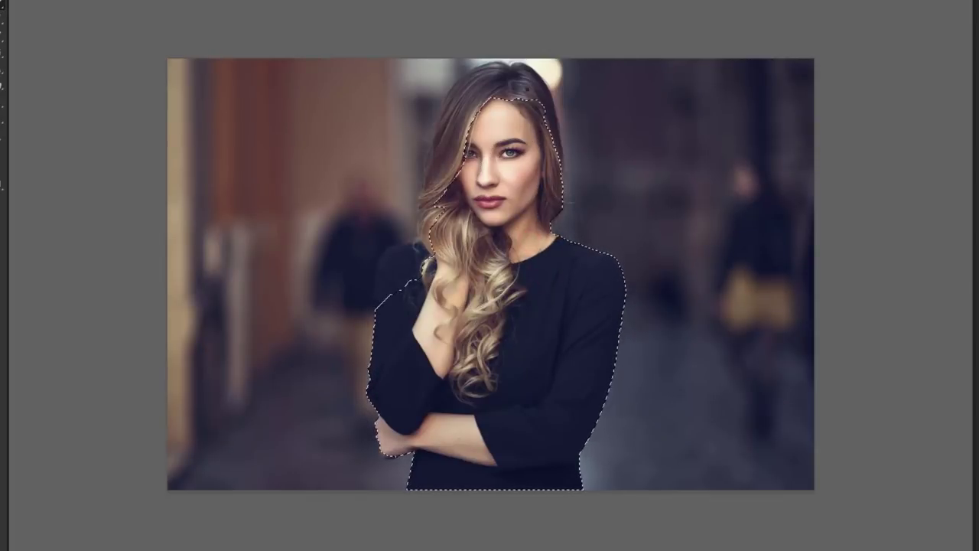
{"action": "left_click_drag", "start_coordinate": [485, 197], "coordinate": [520, 84]}
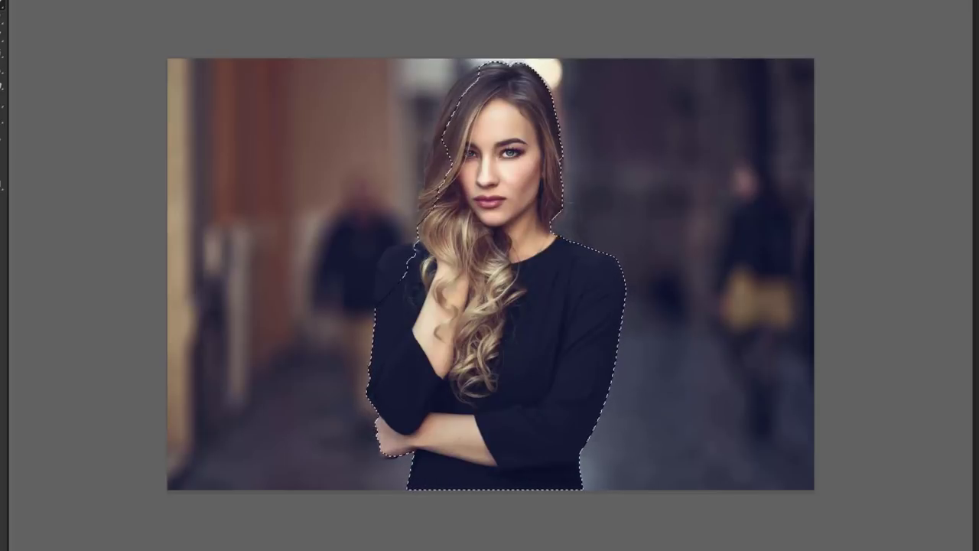
{"action": "left_click_drag", "start_coordinate": [406, 264], "coordinate": [386, 284]}
{"action": "left_click_drag", "start_coordinate": [455, 107], "coordinate": [429, 217]}
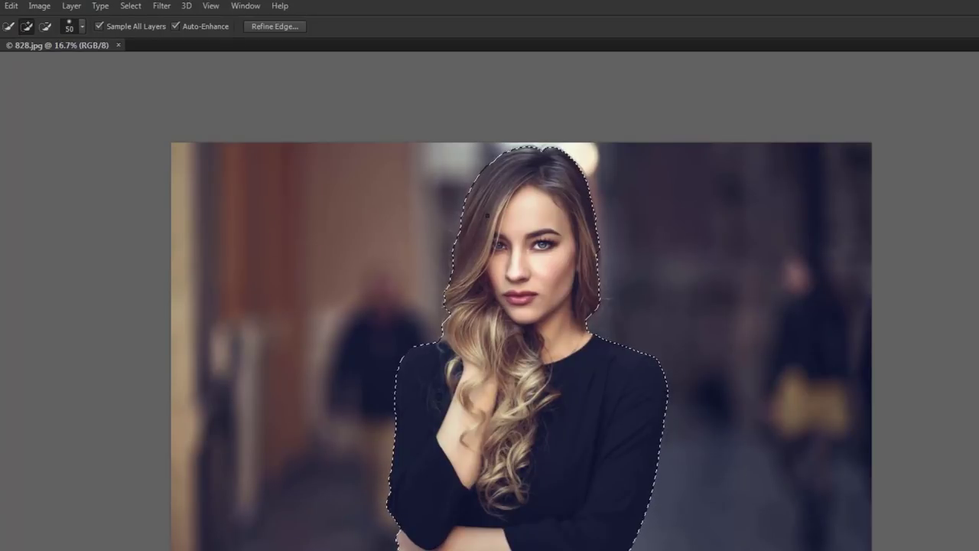
Refine the selection edge with Smooth 20 and Feather 10 px.
{"action": "left_click", "coordinate": [271, 27]}
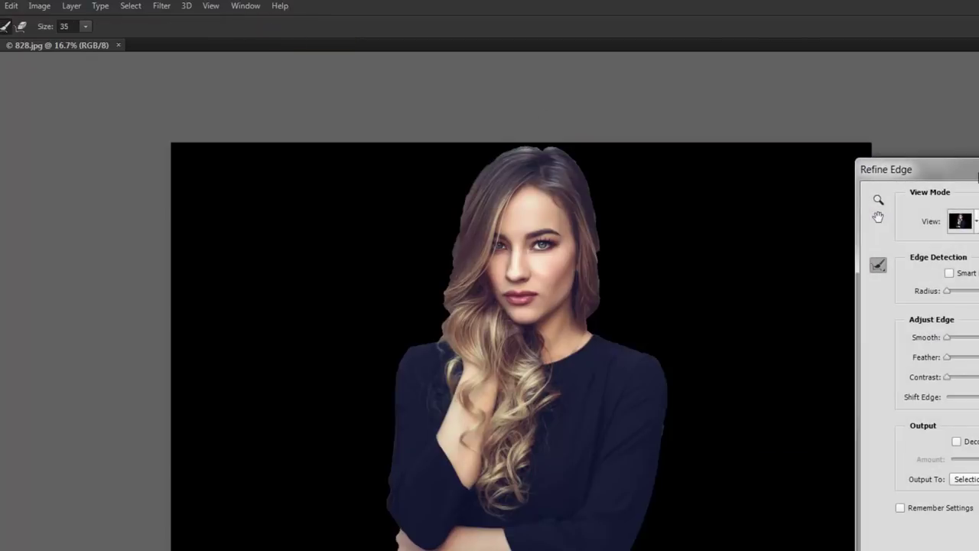
{"action": "left_click_drag", "start_coordinate": [976, 176], "coordinate": [262, 126]}
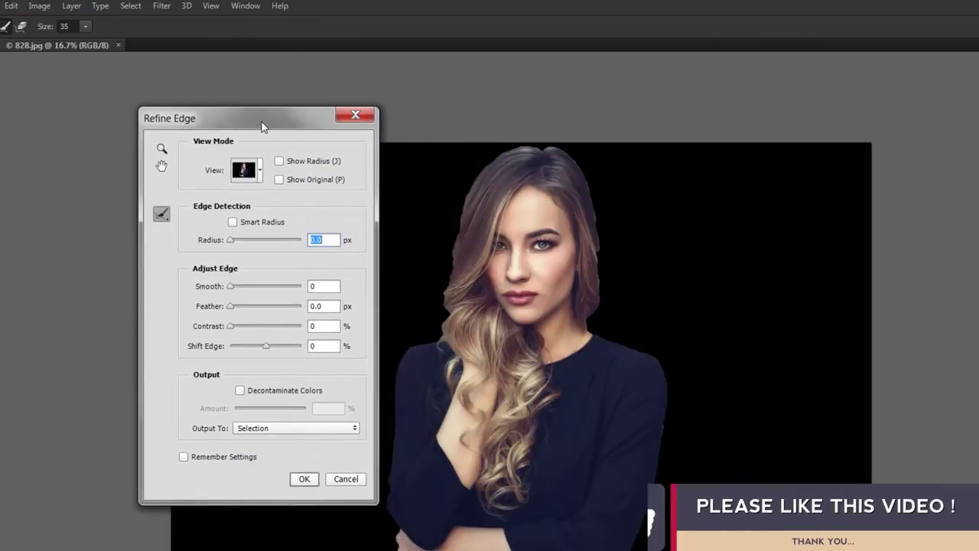
{"action": "left_click", "coordinate": [320, 287]}
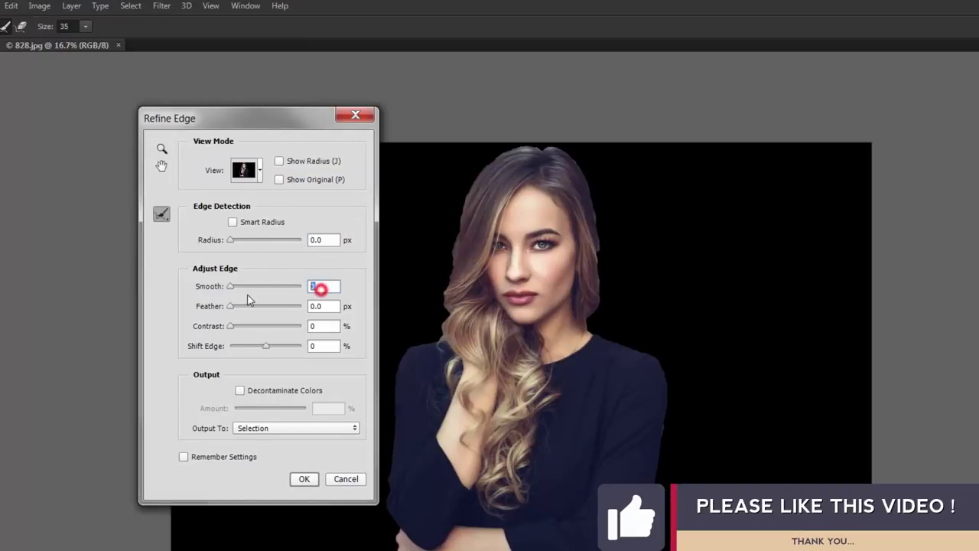
{"action": "type", "text": "20"}
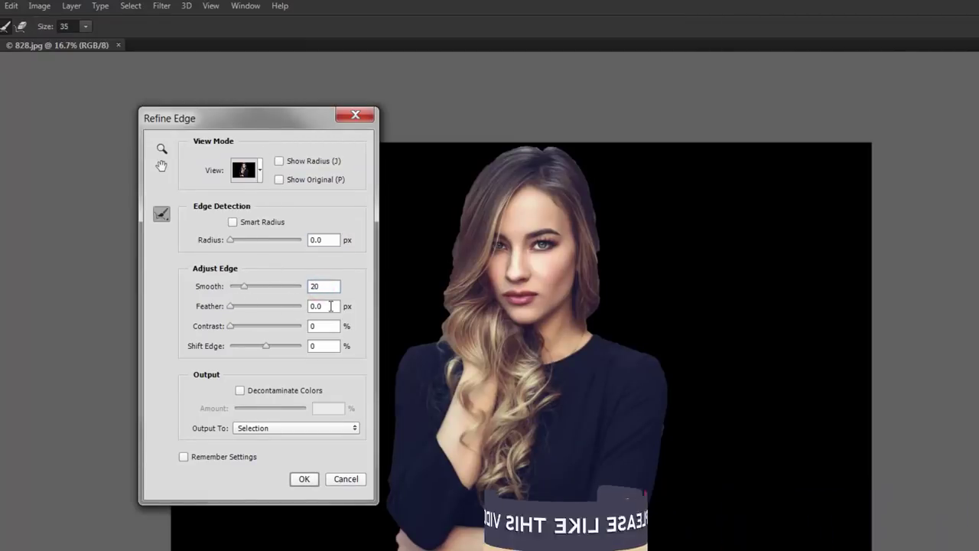
{"action": "left_click", "coordinate": [324, 306]}
{"action": "type", "text": "10"}
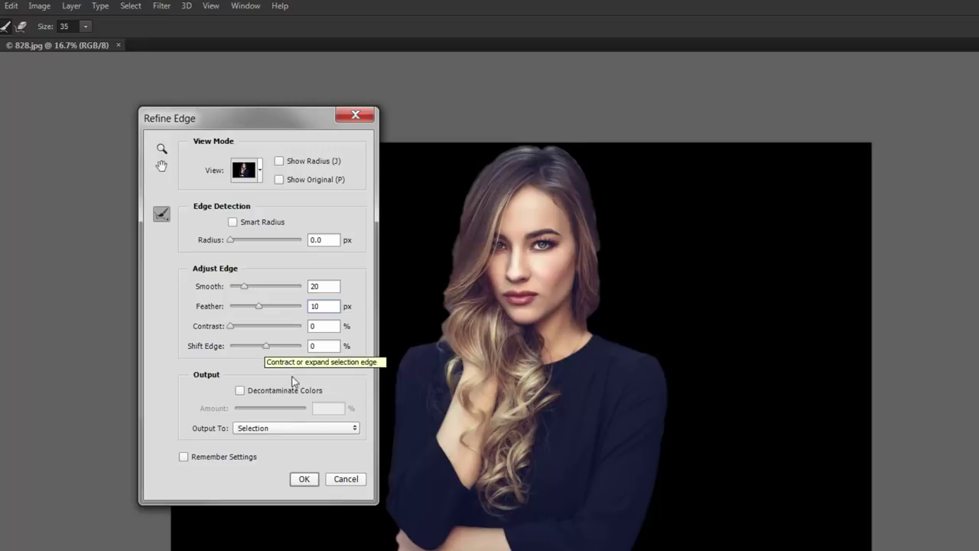
{"action": "left_click", "coordinate": [303, 478]}
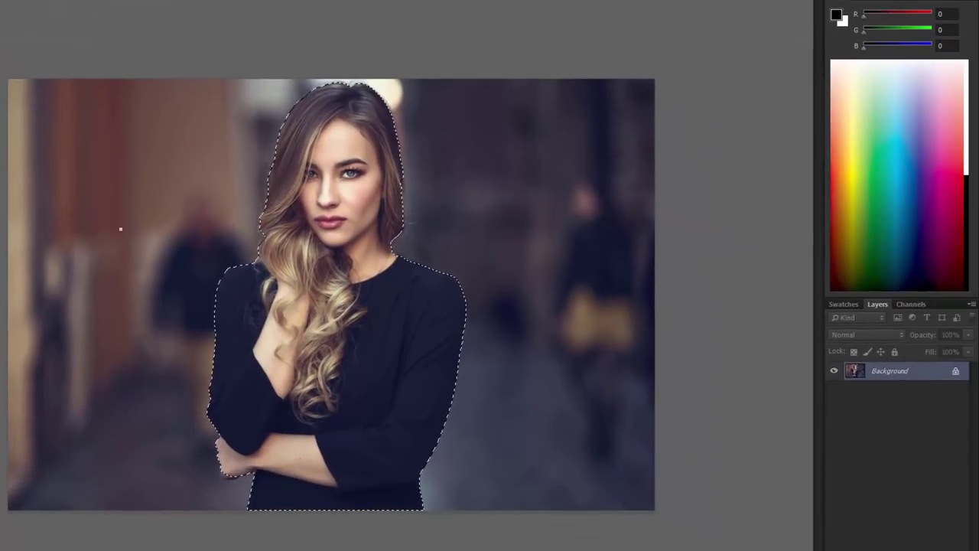
Copy the selected model onto a new layer with Ctrl+J and begin renaming it.
{"action": "key", "text": "ctrl+j"}
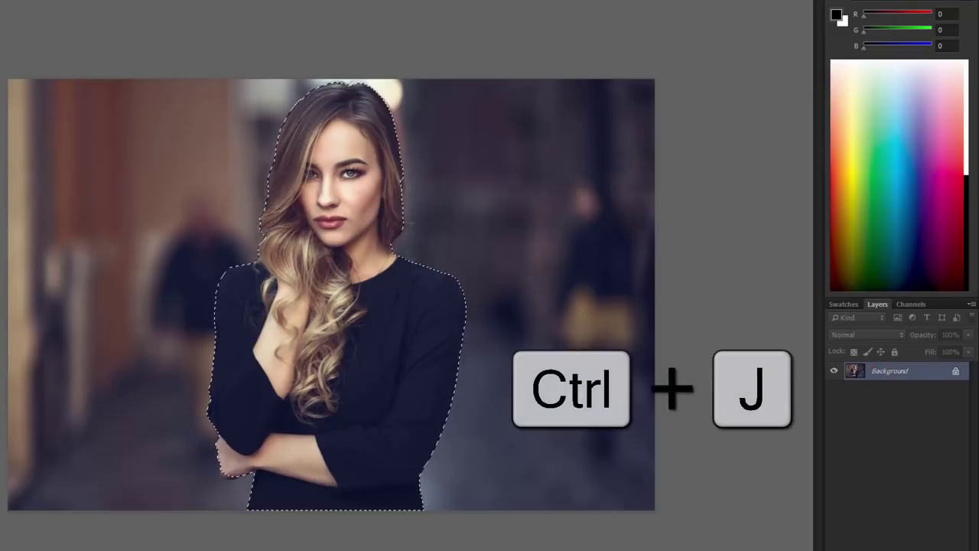
{"action": "key", "text": "ctrl+j"}
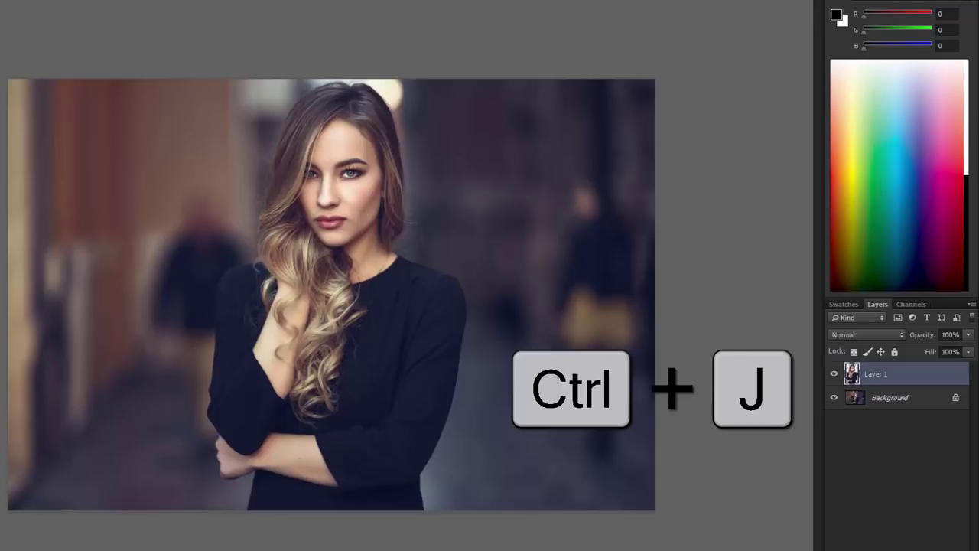
{"action": "double_click", "coordinate": [874, 374]}
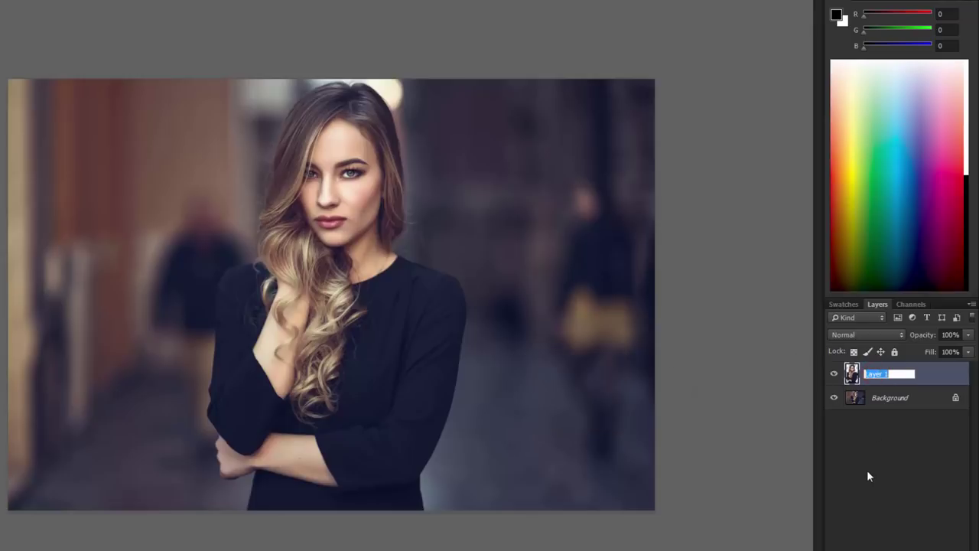
Name the new layer 'outline' and open its Blending Options in Layer Style.
{"action": "type", "text": "outline"}
{"action": "key", "text": "Return"}
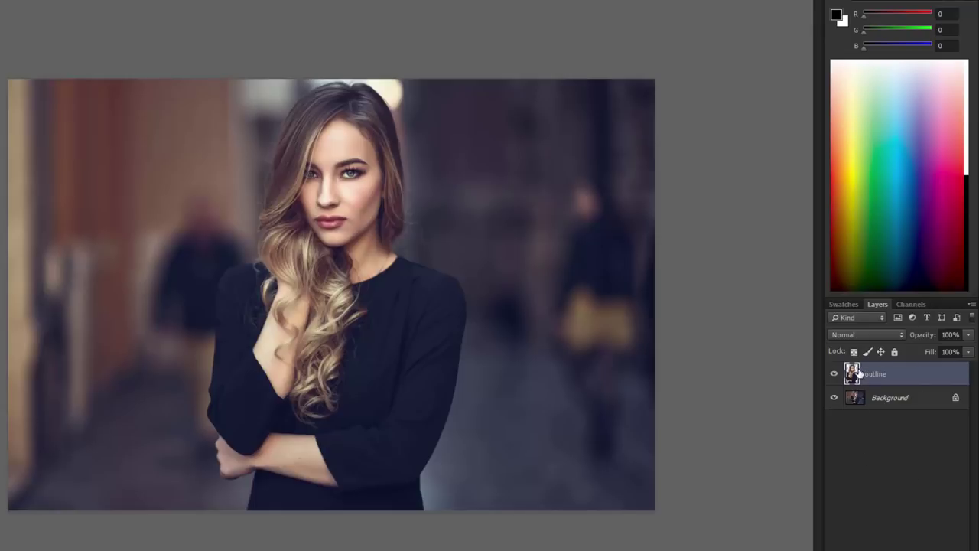
{"action": "right_click", "coordinate": [859, 372]}
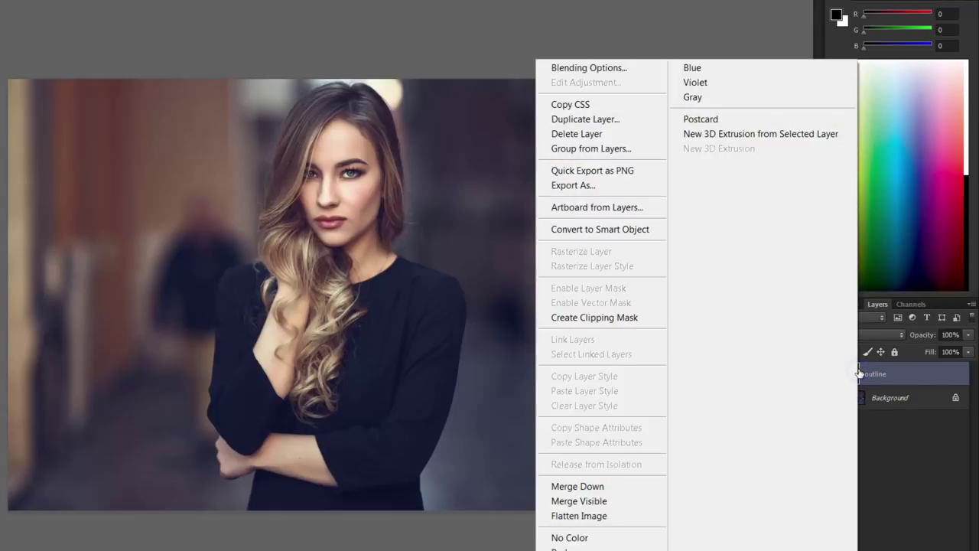
{"action": "left_click", "coordinate": [579, 68]}
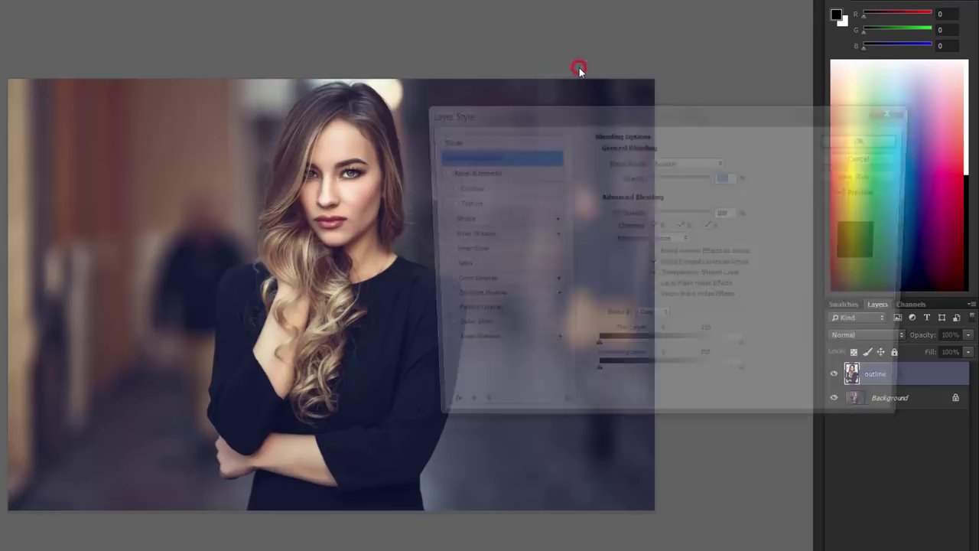
{"action": "left_click_drag", "start_coordinate": [595, 111], "coordinate": [659, 49]}
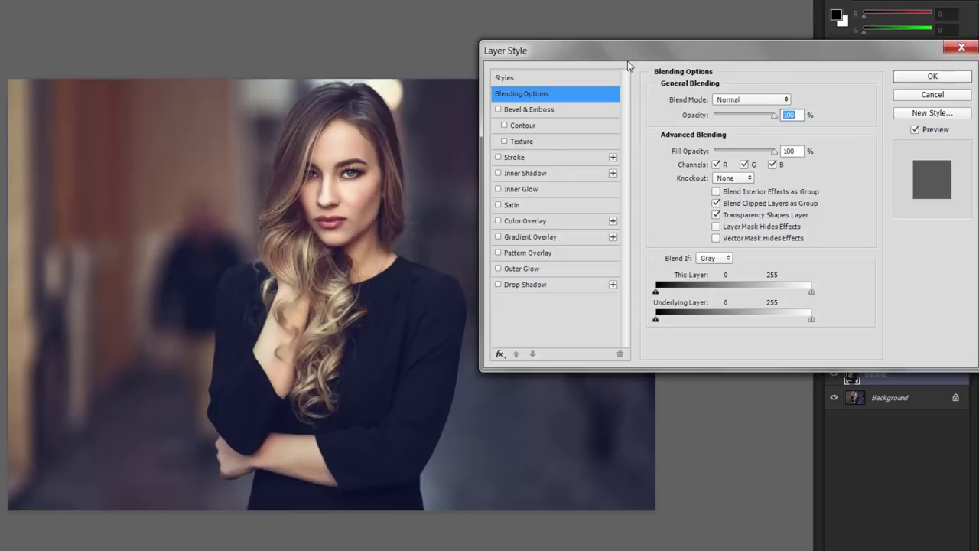
Enable a Stroke effect at size 30 px positioned Outside.
{"action": "left_click", "coordinate": [527, 157]}
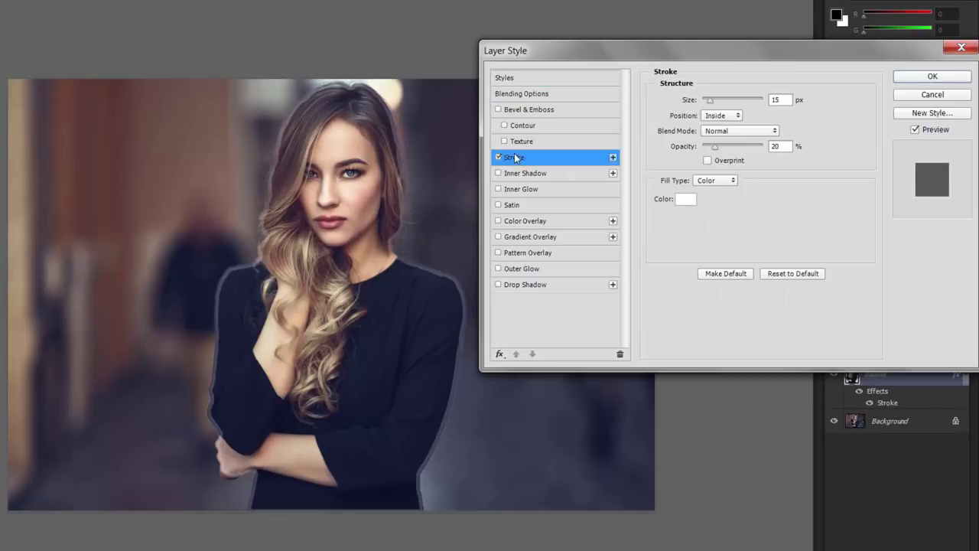
{"action": "left_click", "coordinate": [784, 99]}
{"action": "left_click_drag", "start_coordinate": [784, 100], "coordinate": [747, 99]}
{"action": "type", "text": "30"}
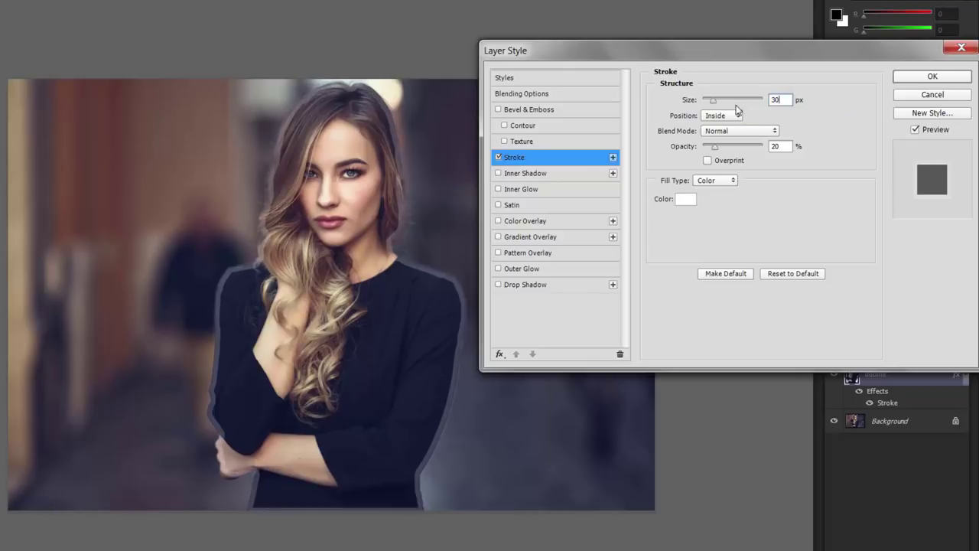
{"action": "left_click", "coordinate": [721, 116]}
{"action": "left_click", "coordinate": [713, 127]}
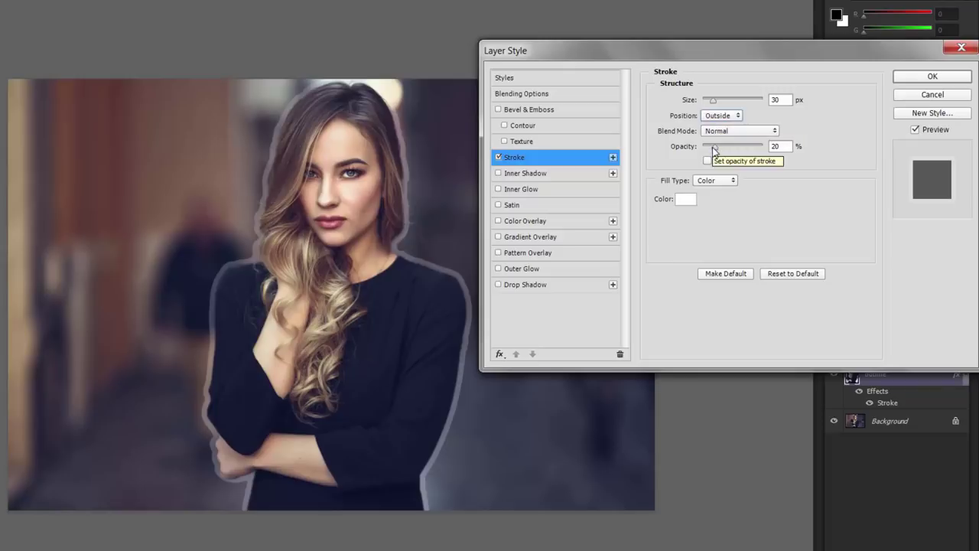
Set the stroke opacity to 100% and reduce its size to 20 px.
{"action": "double_click", "coordinate": [776, 146]}
{"action": "type", "text": "1"}
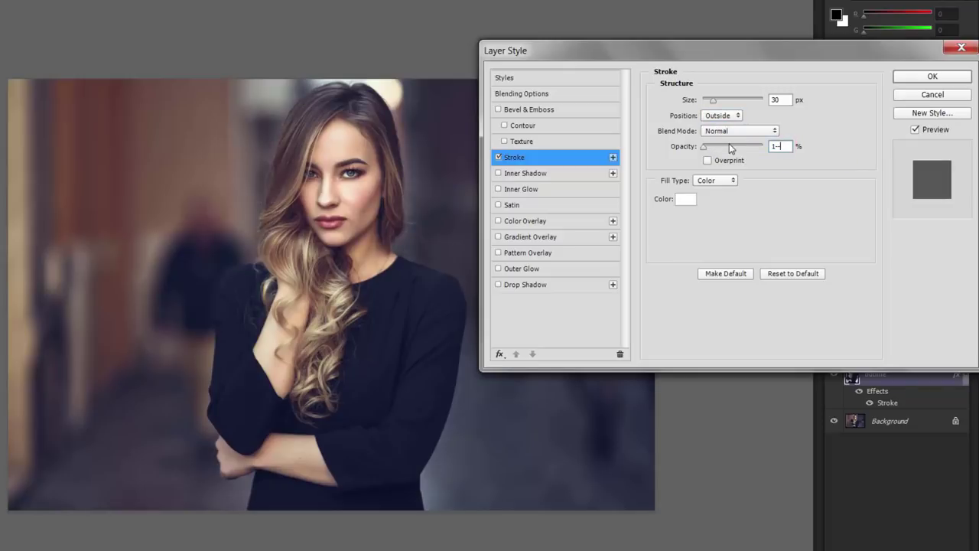
{"action": "double_click", "coordinate": [779, 146]}
{"action": "type", "text": "00"}
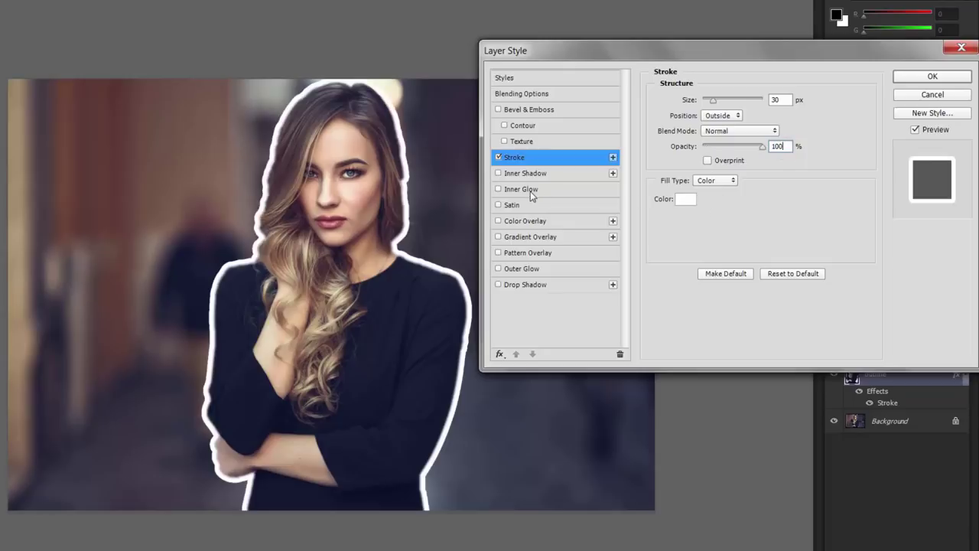
{"action": "double_click", "coordinate": [780, 99]}
{"action": "mouse_move", "coordinate": [713, 99]}
{"action": "left_mouse_down"}
{"action": "mouse_move", "coordinate": [701, 99]}
{"action": "mouse_move", "coordinate": [816, 107]}
{"action": "left_mouse_up"}
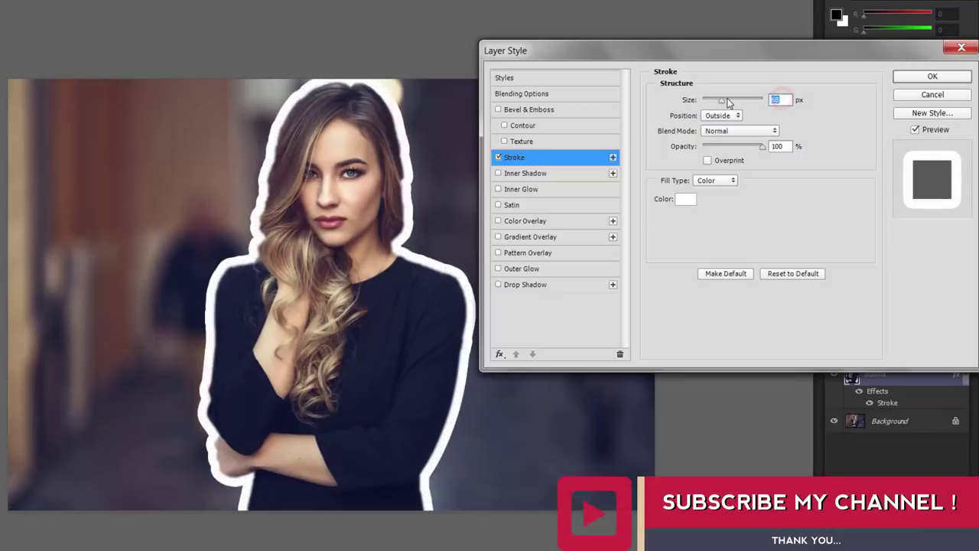
{"action": "type", "text": "20"}
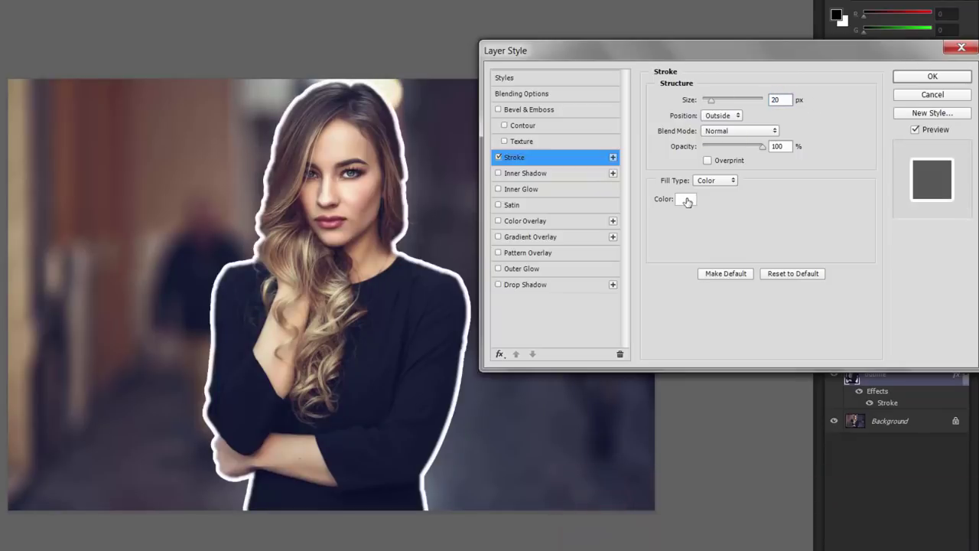
Try red, green and yellow hues for the stroke colour in the Color Picker.
{"action": "left_click", "coordinate": [688, 201]}
{"action": "left_click", "coordinate": [654, 391]}
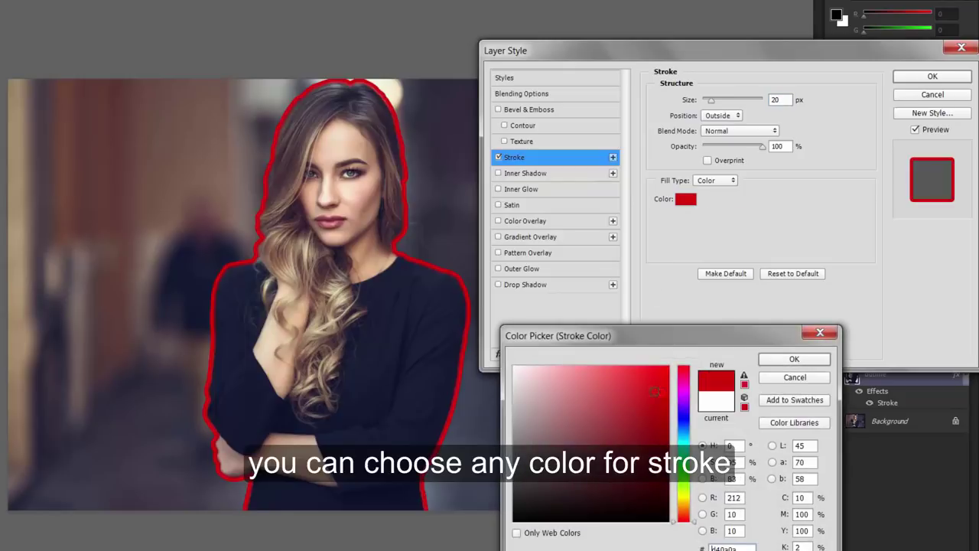
{"action": "left_click_drag", "start_coordinate": [655, 391], "coordinate": [620, 386]}
{"action": "left_click_drag", "start_coordinate": [683, 520], "coordinate": [686, 487]}
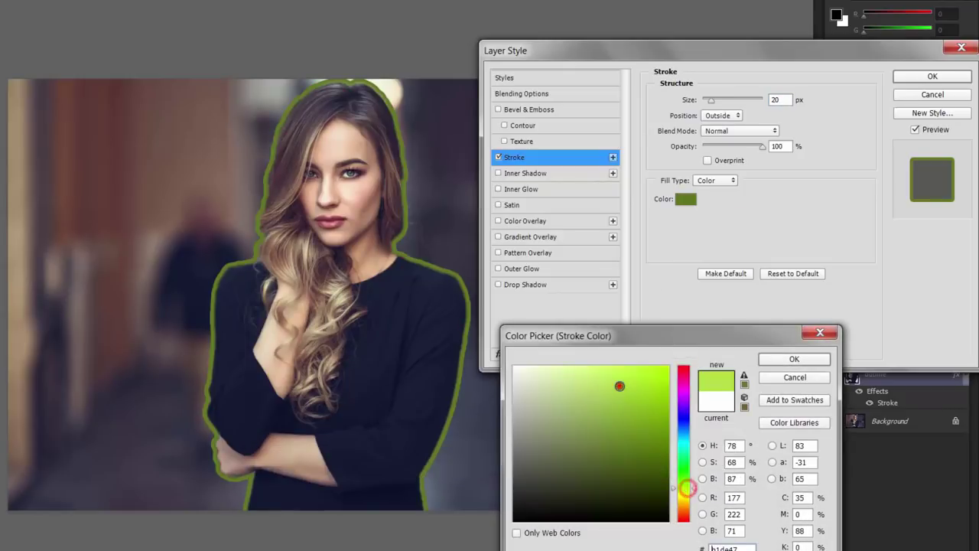
{"action": "left_click", "coordinate": [661, 374]}
{"action": "left_click", "coordinate": [683, 463]}
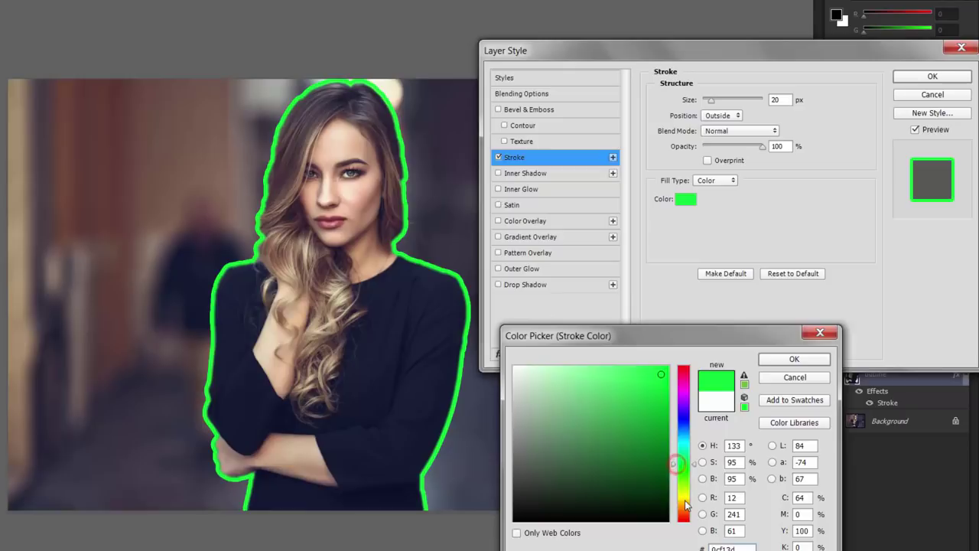
{"action": "left_click_drag", "start_coordinate": [686, 505], "coordinate": [685, 495]}
{"action": "left_click_drag", "start_coordinate": [646, 381], "coordinate": [670, 367]}
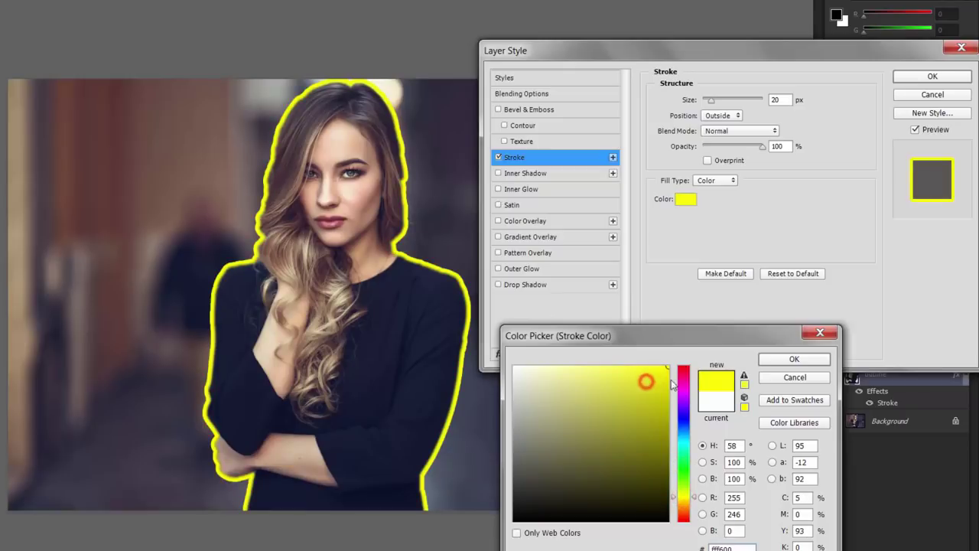
Settle on a pale cream stroke colour and confirm it.
{"action": "left_click", "coordinate": [514, 367]}
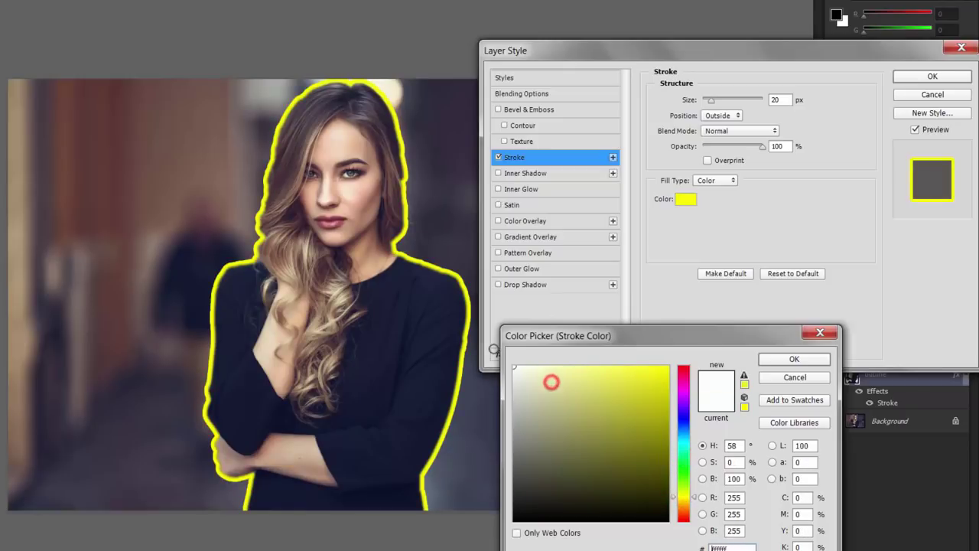
{"action": "left_click", "coordinate": [538, 368]}
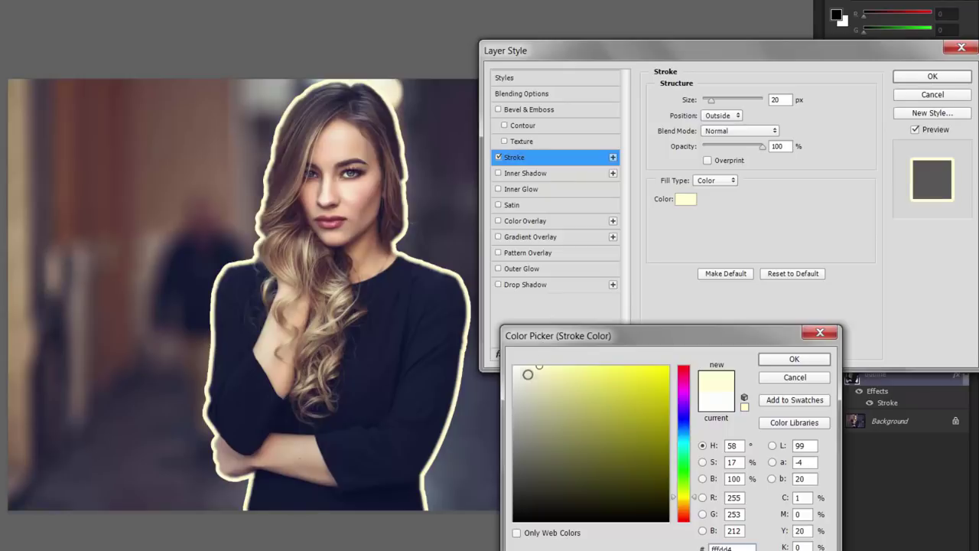
{"action": "left_click", "coordinate": [530, 367]}
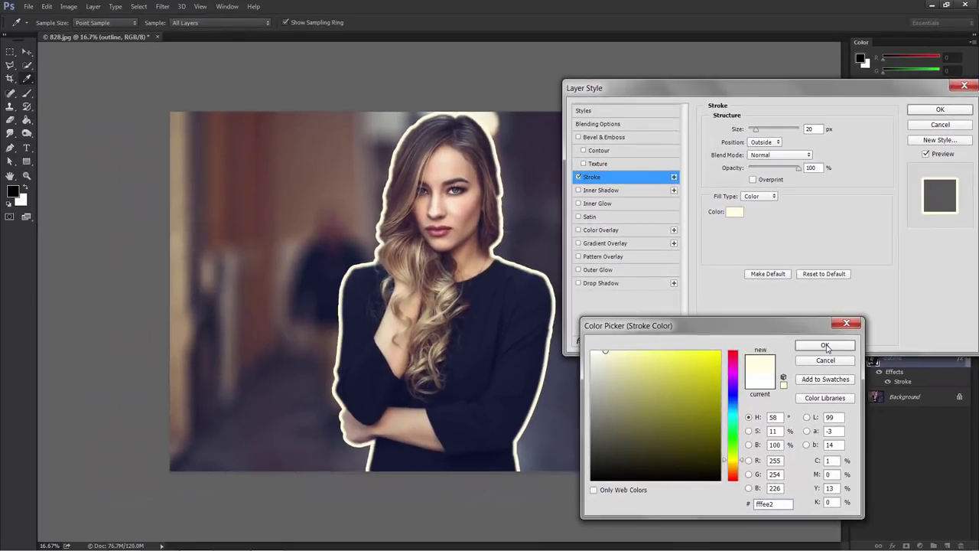
{"action": "left_click", "coordinate": [825, 346]}
Change the stroke to near-white #fffffc and apply the Layer Style.
{"action": "left_click", "coordinate": [732, 212]}
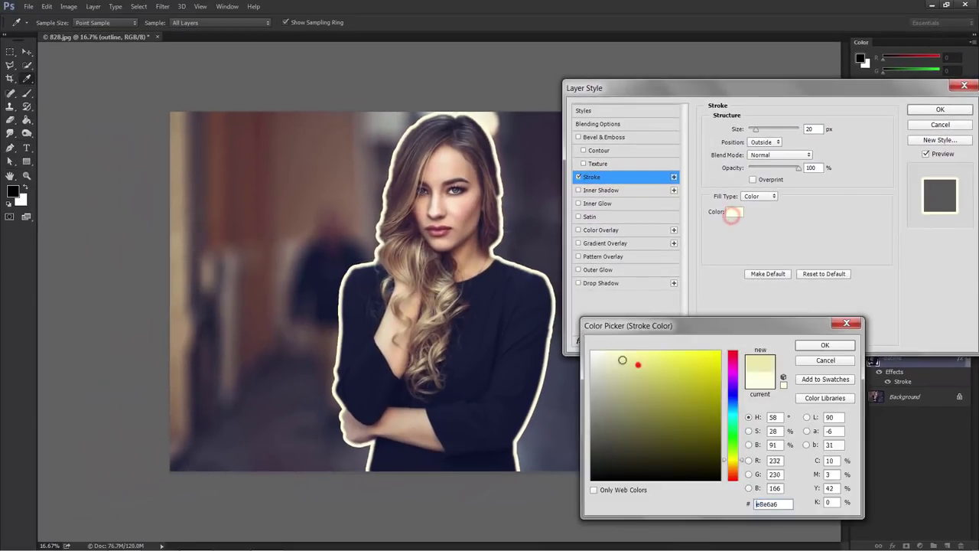
{"action": "left_click", "coordinate": [638, 365]}
{"action": "left_click", "coordinate": [593, 351]}
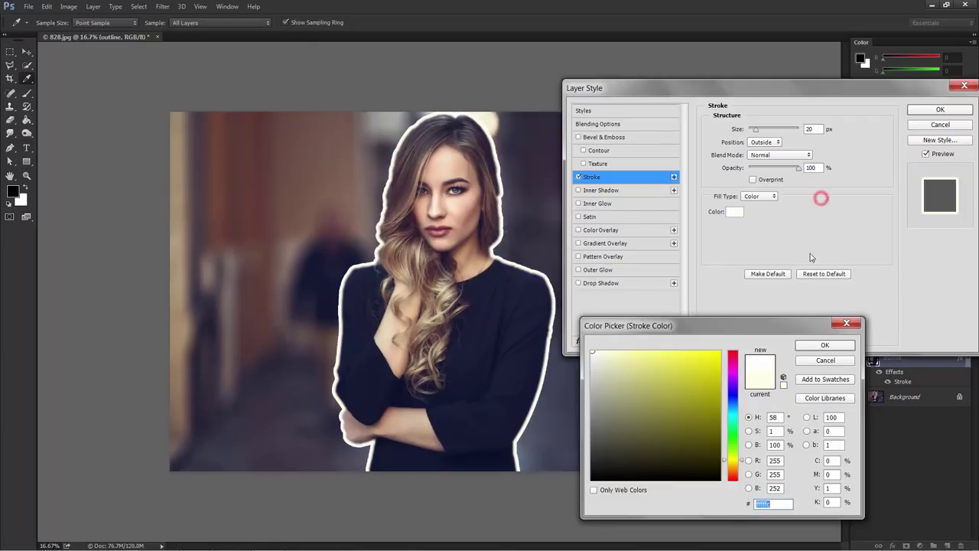
{"action": "left_click", "coordinate": [817, 345]}
{"action": "left_click", "coordinate": [926, 112]}
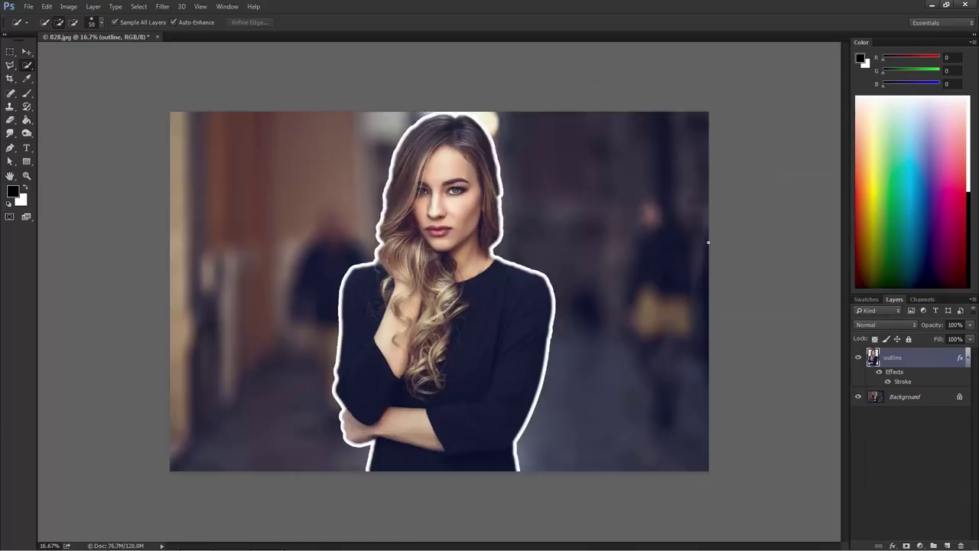
{"action": "key", "text": "ctrl+plus"}
{"action": "left_click", "coordinate": [859, 355]}
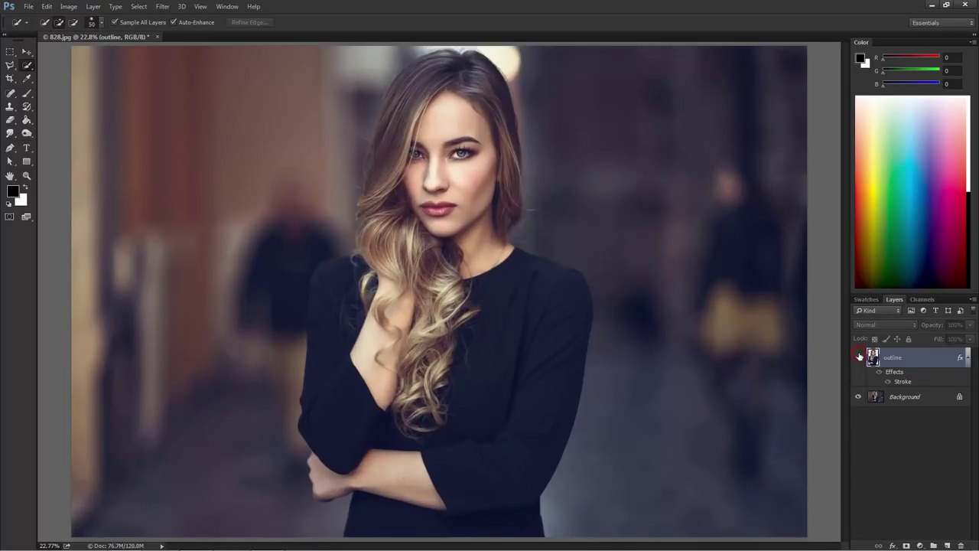
{"action": "left_click", "coordinate": [859, 356]}
{"action": "left_click", "coordinate": [859, 355]}
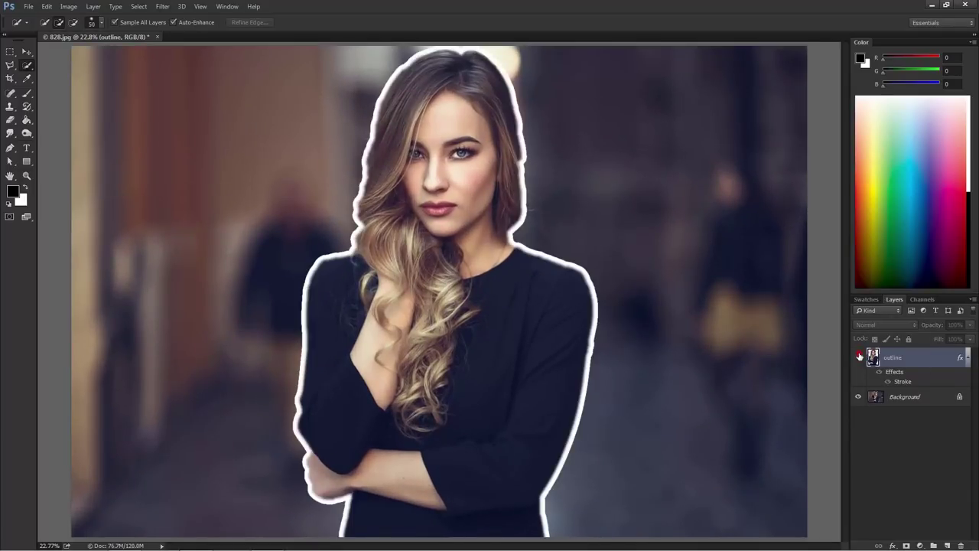
{"action": "left_click", "coordinate": [860, 356]}
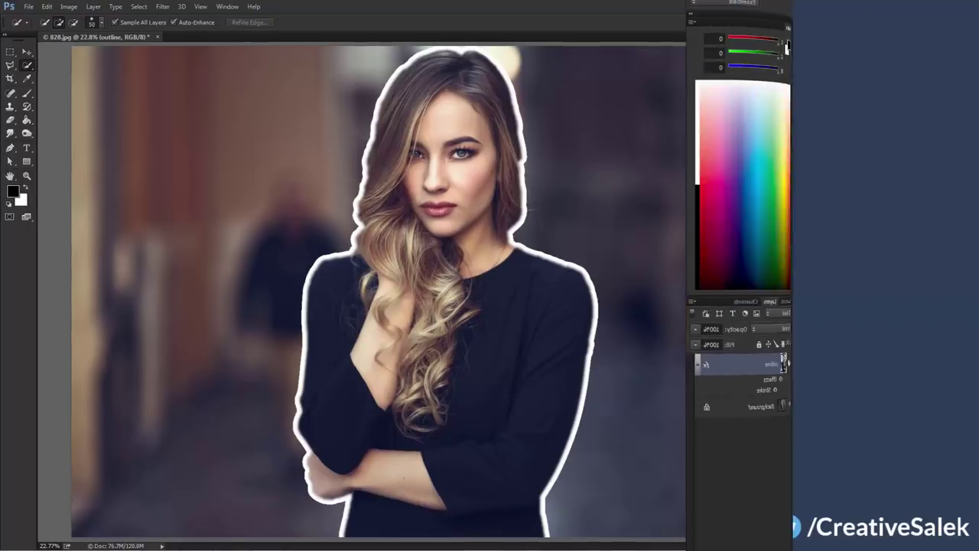